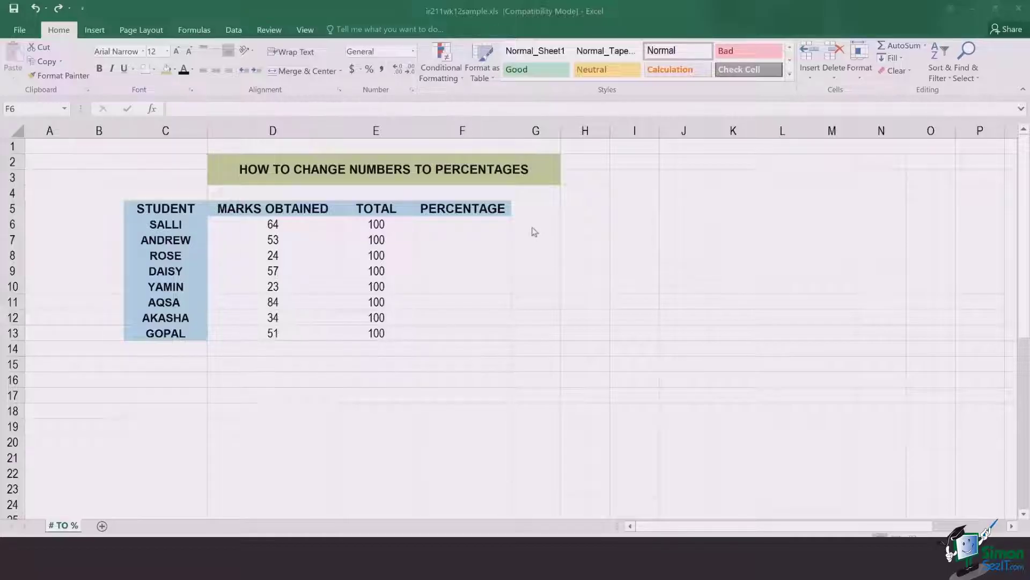
- Enter the formula =D6/E6 in F6, giving SALLI's ratio of 0.64
{"action": "left_click", "coordinate": [494, 222]}
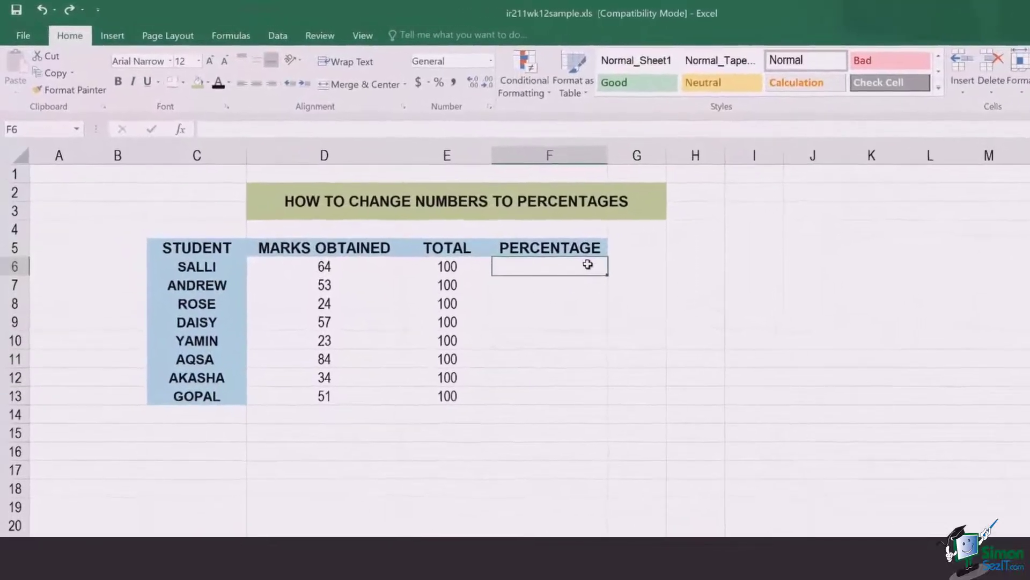
{"action": "type", "text": "="}
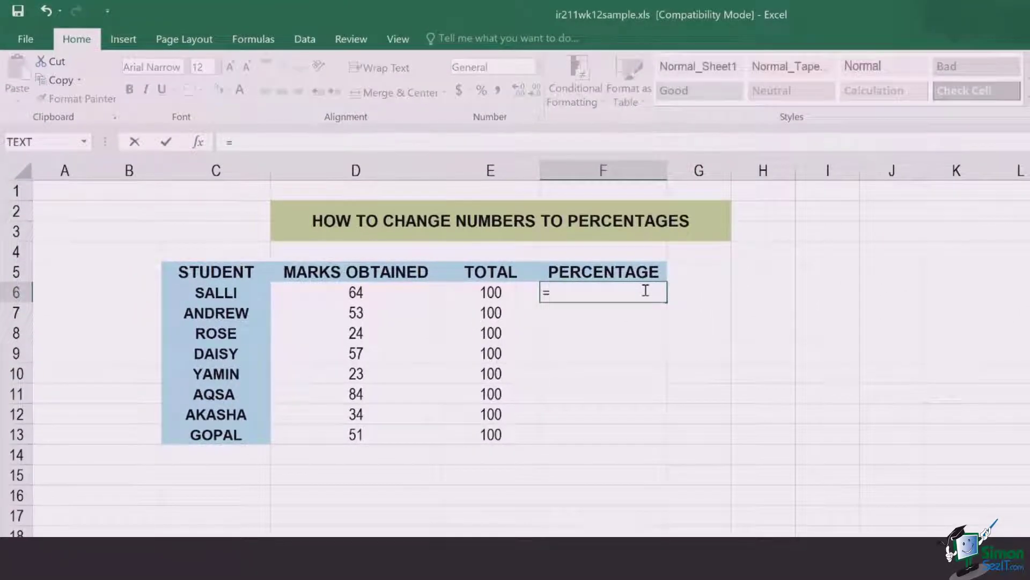
{"action": "left_click", "coordinate": [392, 294]}
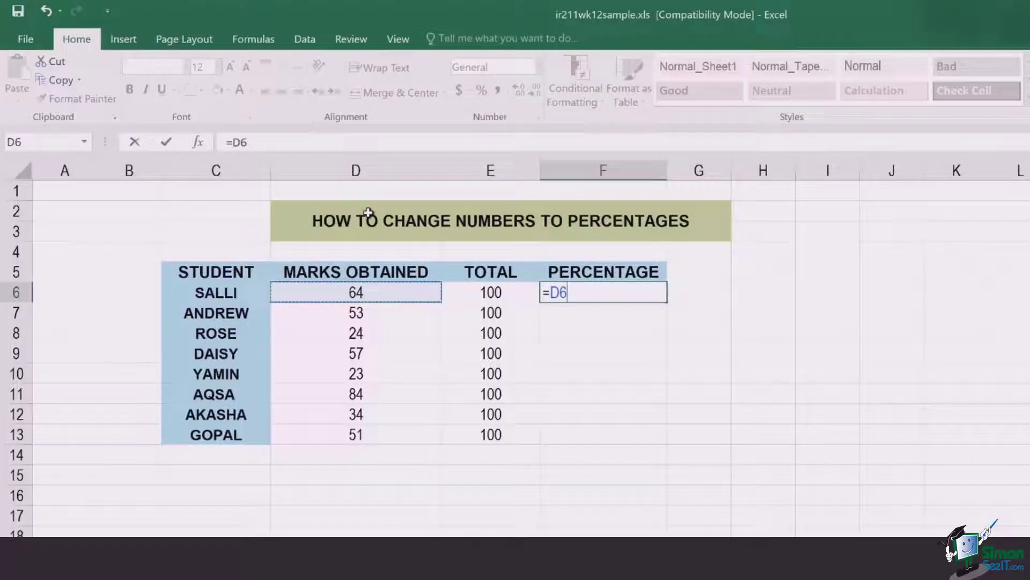
{"action": "type", "text": "/"}
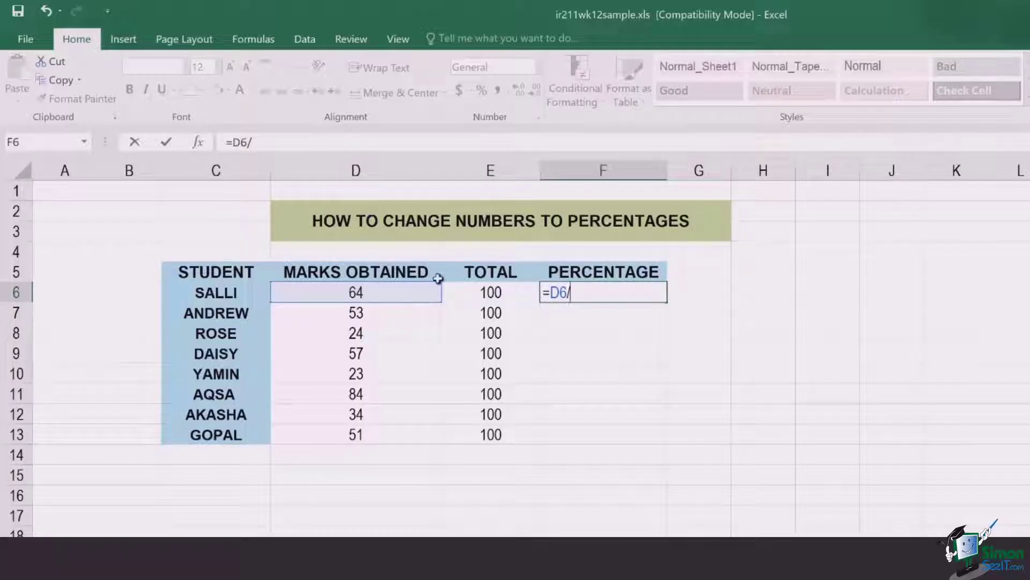
{"action": "left_click", "coordinate": [505, 294]}
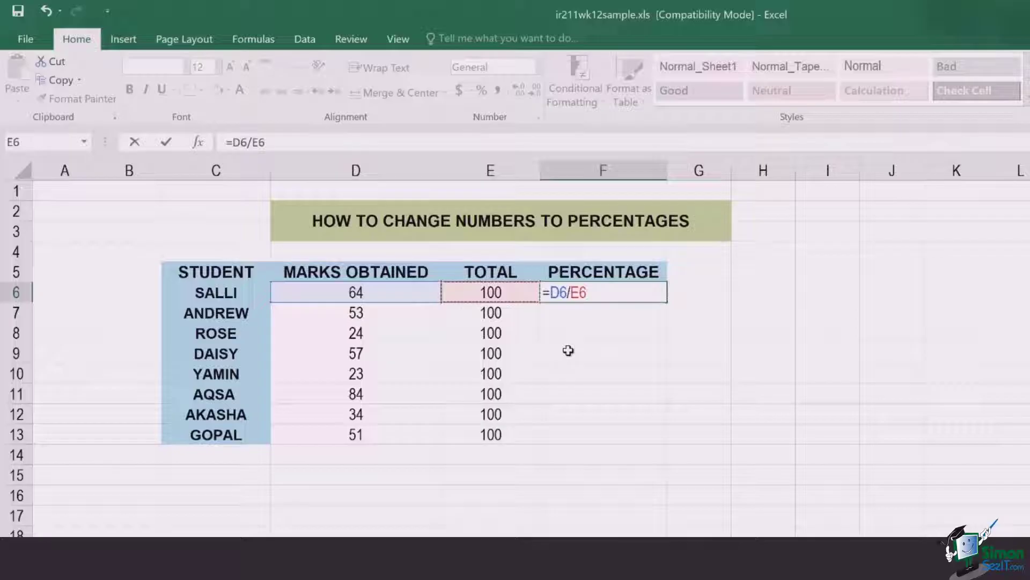
{"action": "key", "text": "ctrl+Return"}
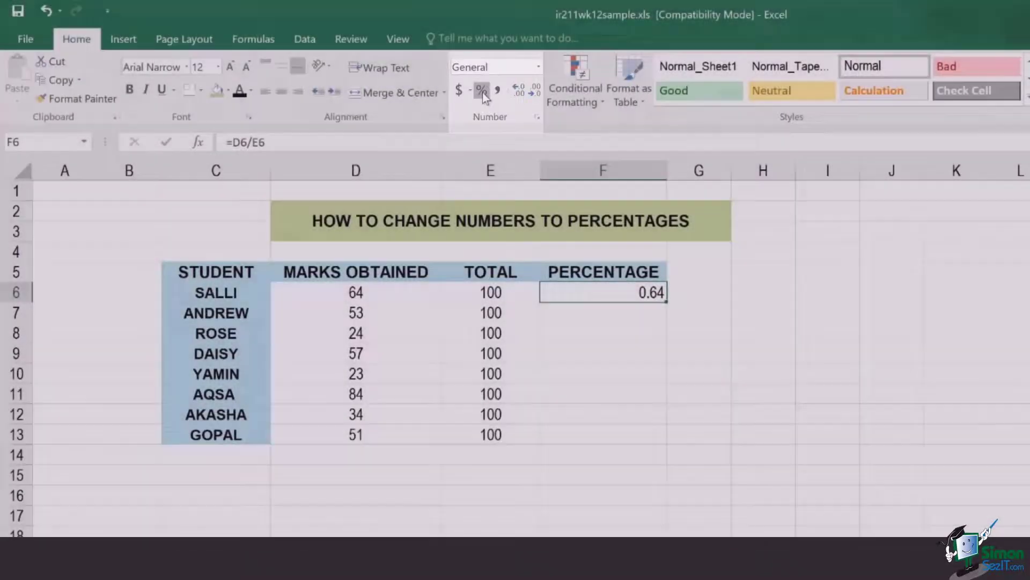
- Format F6 as Percent Style (64%) and fill the formula down through F13
{"action": "left_click", "coordinate": [482, 92]}
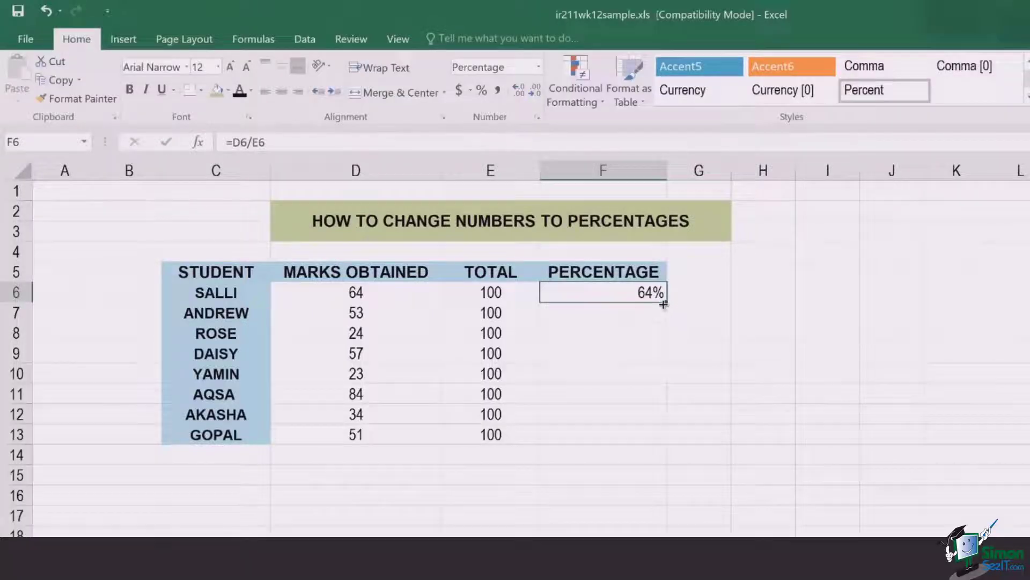
{"action": "left_click_drag", "start_coordinate": [666, 303], "coordinate": [661, 428]}
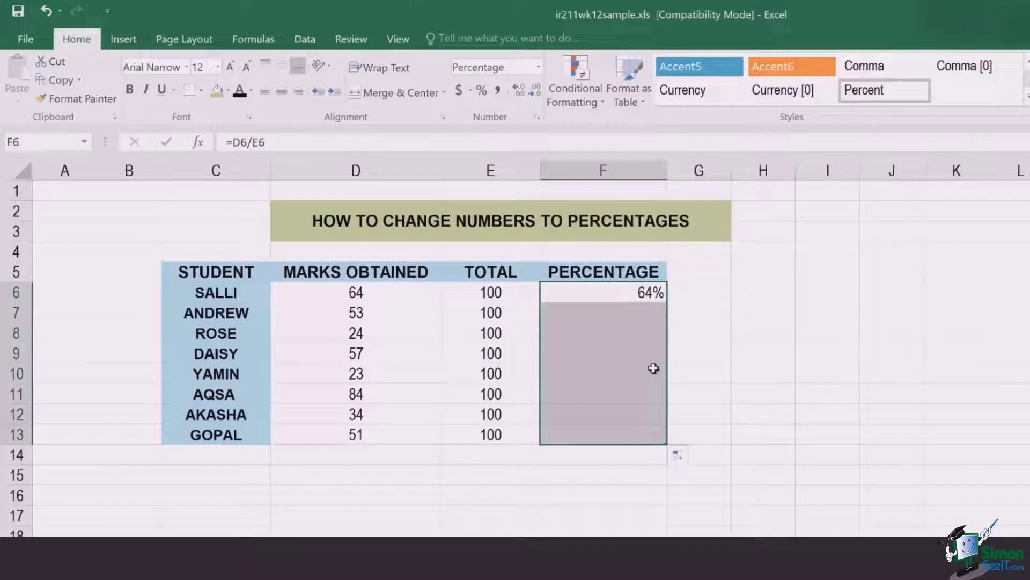
{"action": "left_click", "coordinate": [697, 374]}
- Inspect YAMIN's marks in D10, total in E10 and percentage formula in F10
{"action": "left_click", "coordinate": [397, 377]}
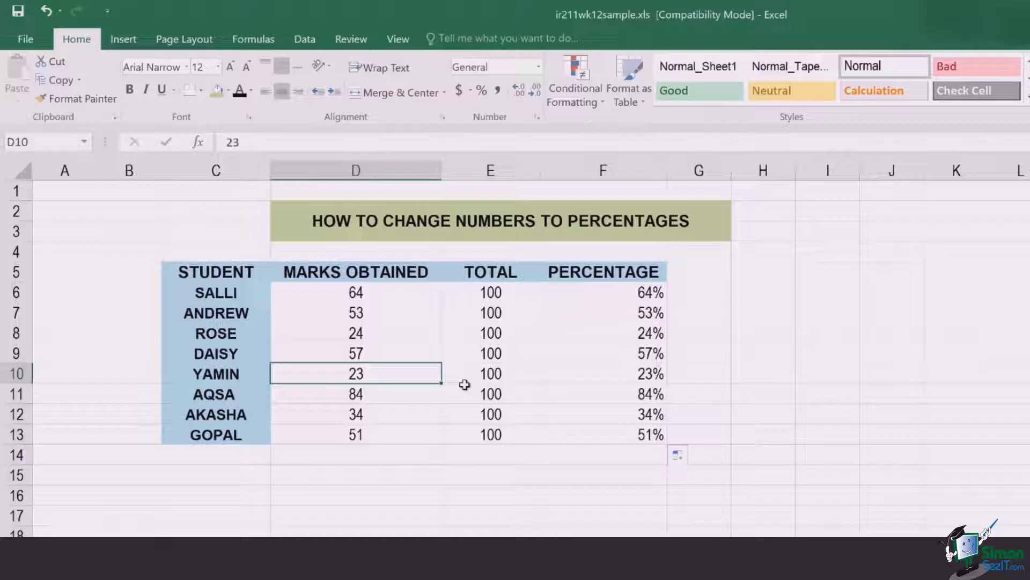
{"action": "left_click", "coordinate": [535, 379]}
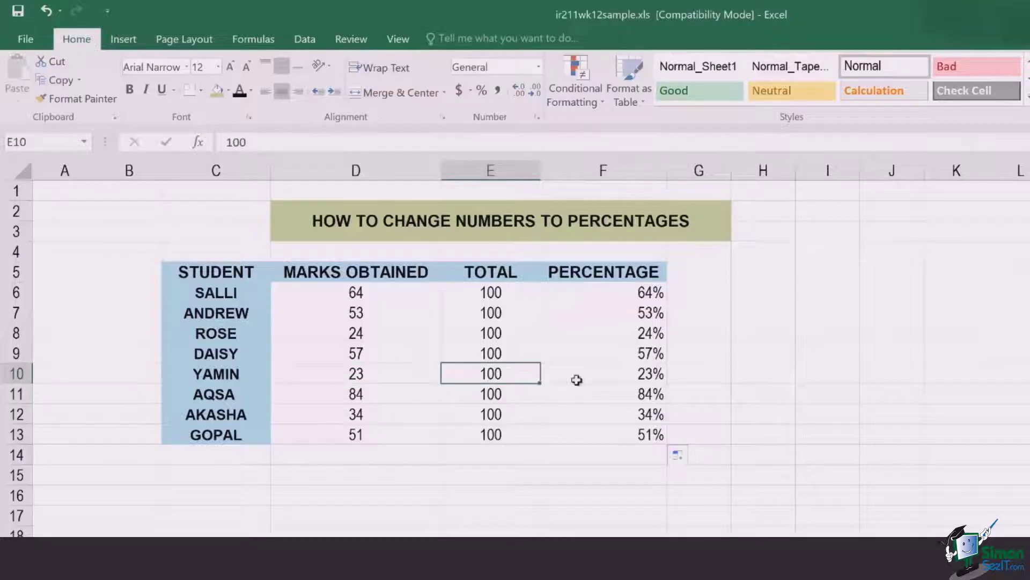
{"action": "left_click", "coordinate": [621, 379]}
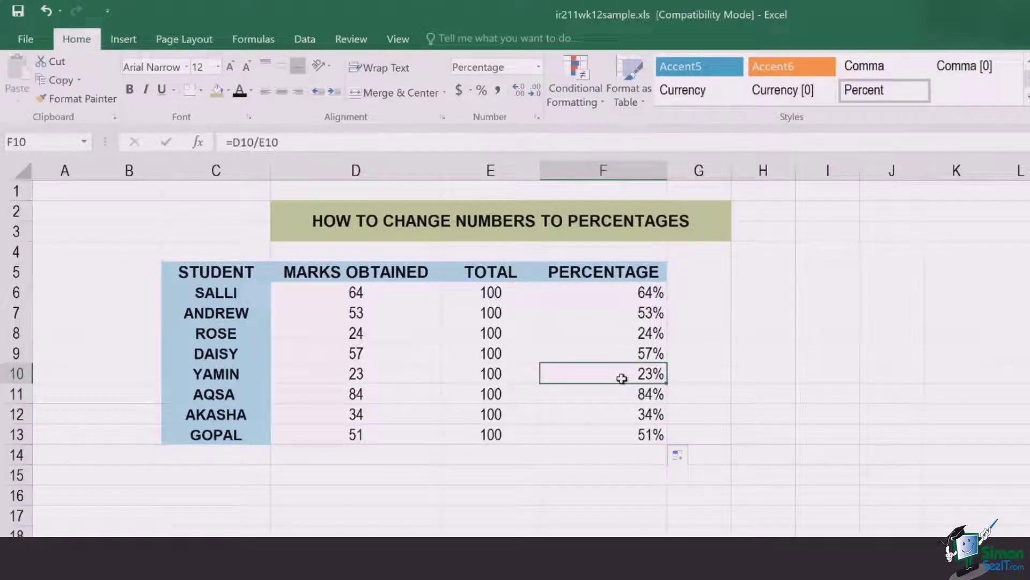
- Change YAMIN's total in E10 to 50 and confirm F10 recalculates to 46%
{"action": "left_click", "coordinate": [508, 384]}
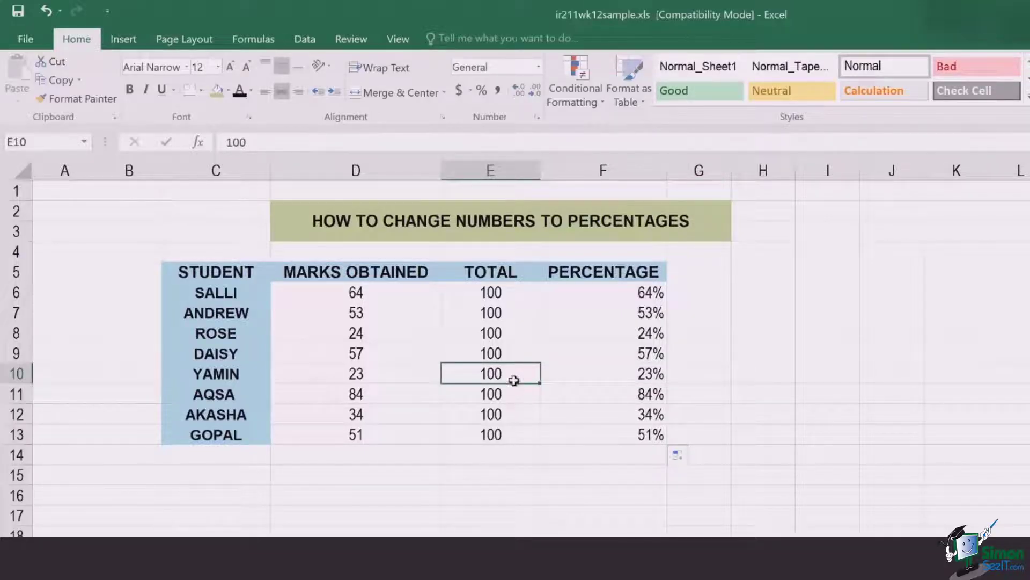
{"action": "key", "text": "F2"}
{"action": "type", "text": "50"}
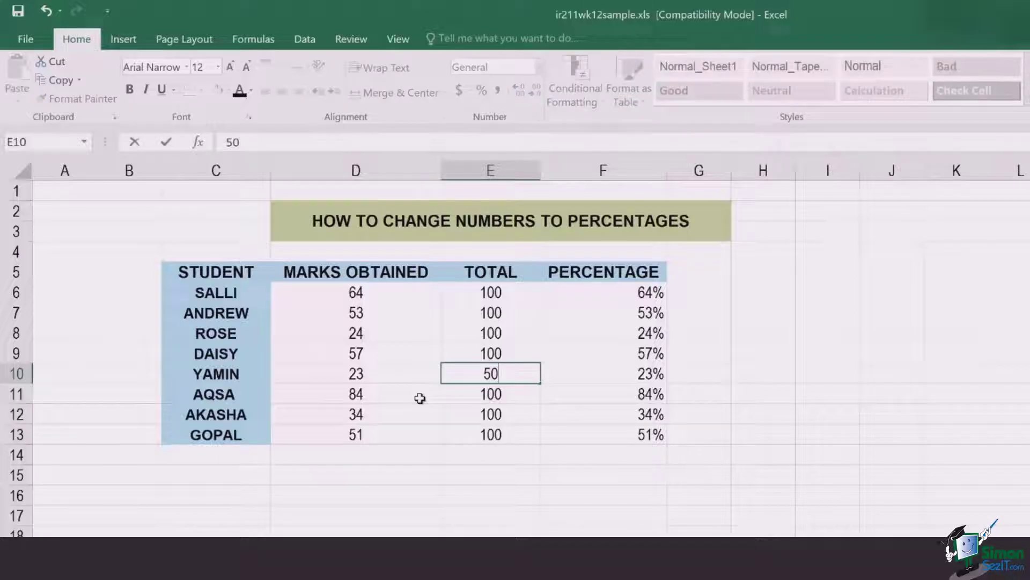
{"action": "key", "text": "Return"}
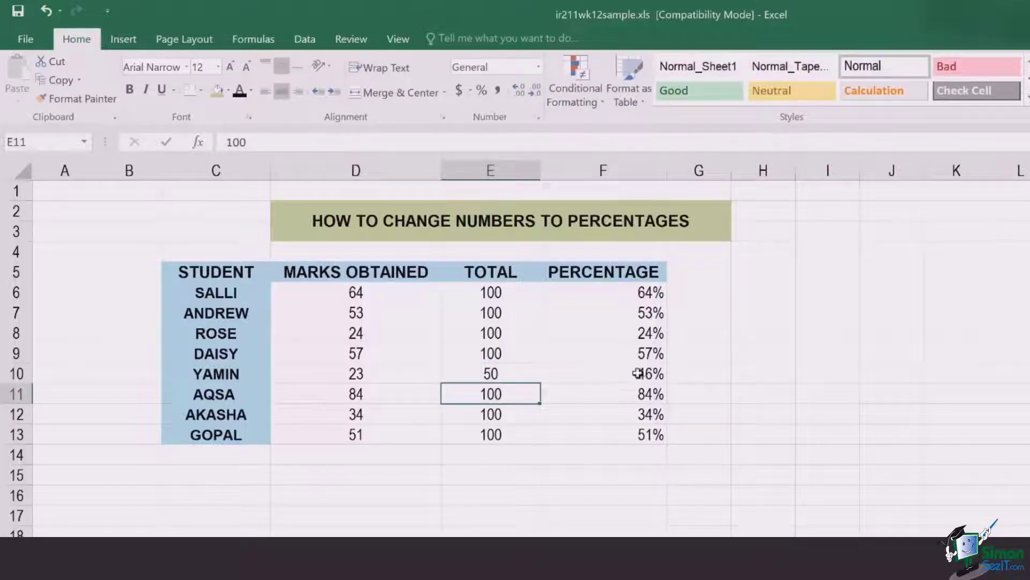
{"action": "left_click", "coordinate": [638, 371]}
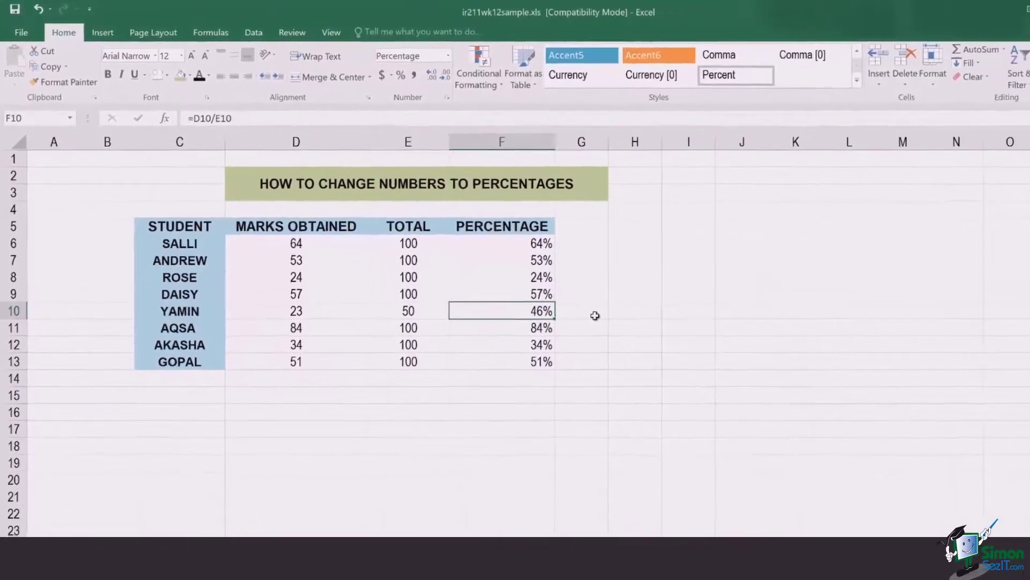
- Scroll right to column T and select the second MARKS OBTAINED list
{"action": "left_click_drag", "start_coordinate": [719, 527], "coordinate": [794, 527]}
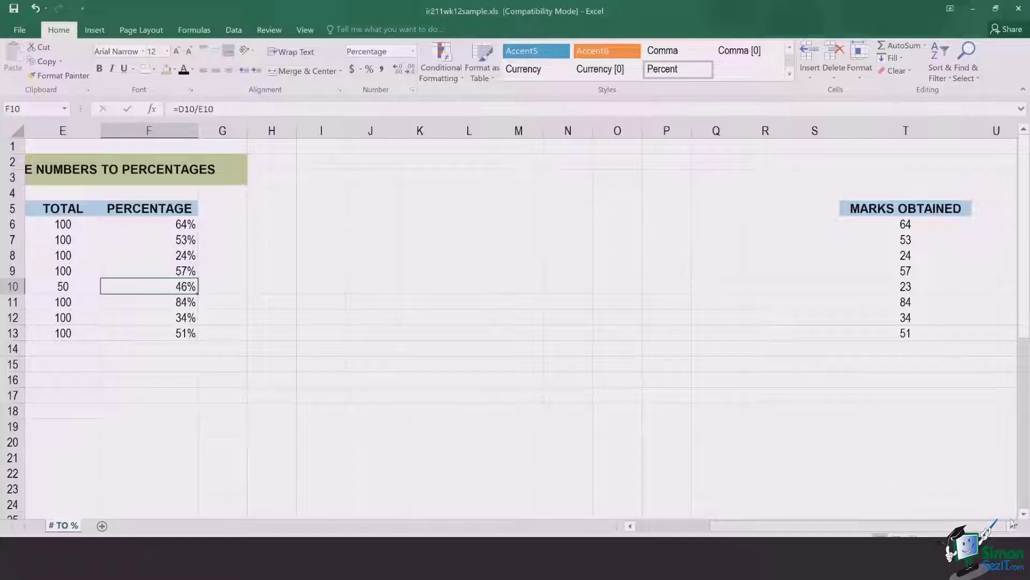
{"action": "scroll", "coordinate": [721, 235], "scroll_direction": "right", "scroll_amount": 5}
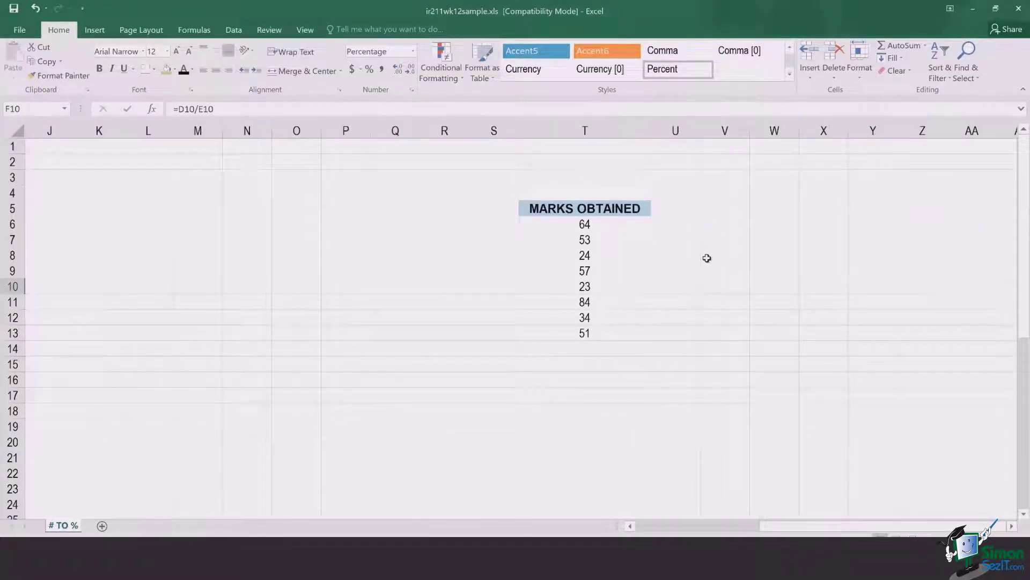
{"action": "left_click_drag", "start_coordinate": [626, 226], "coordinate": [625, 340]}
- Try entering 64% in T6, then undo it to restore 64
{"action": "left_click", "coordinate": [616, 225]}
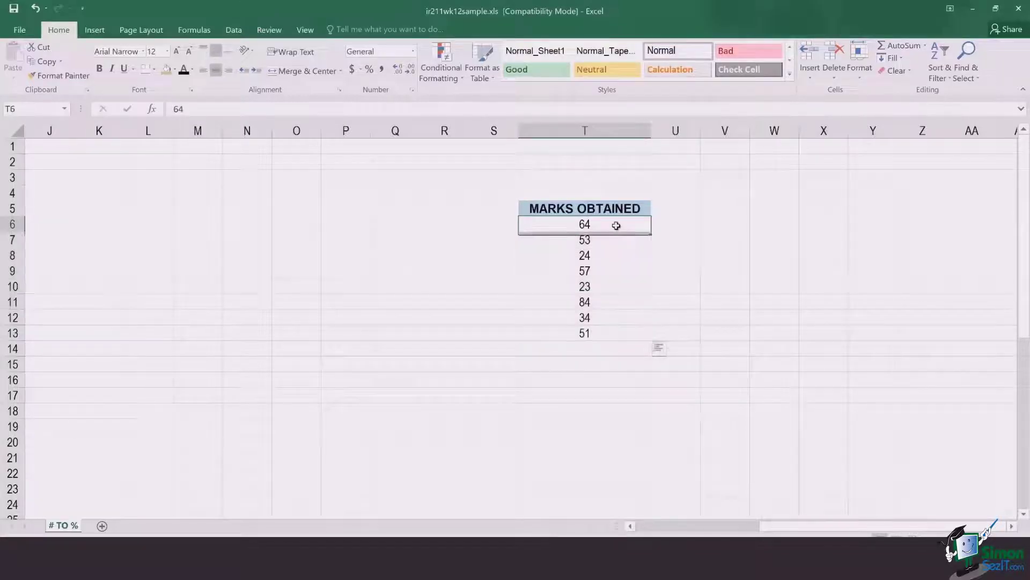
{"action": "left_click", "coordinate": [427, 113]}
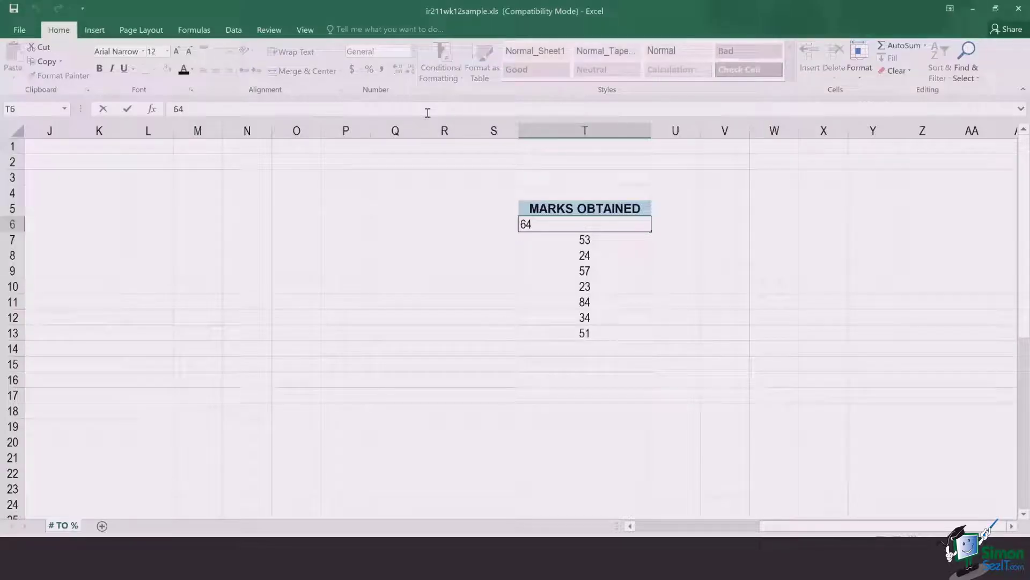
{"action": "type", "text": "%"}
{"action": "key", "text": "Return"}
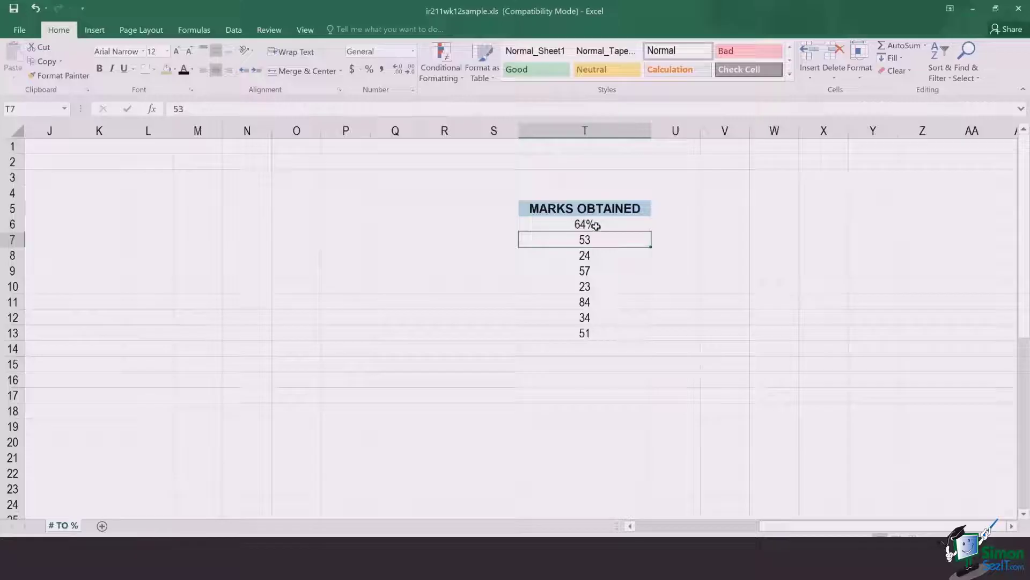
{"action": "key", "text": "ctrl+z"}
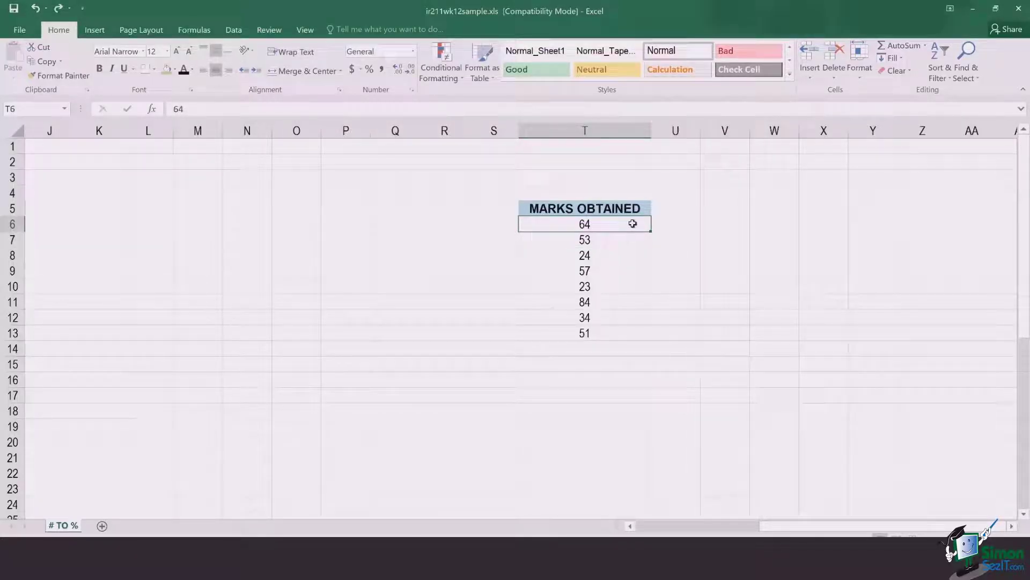
- Select the marks in T6:T13 and open Format Cells with Ctrl+Shift+F
{"action": "left_click_drag", "start_coordinate": [629, 224], "coordinate": [633, 336]}
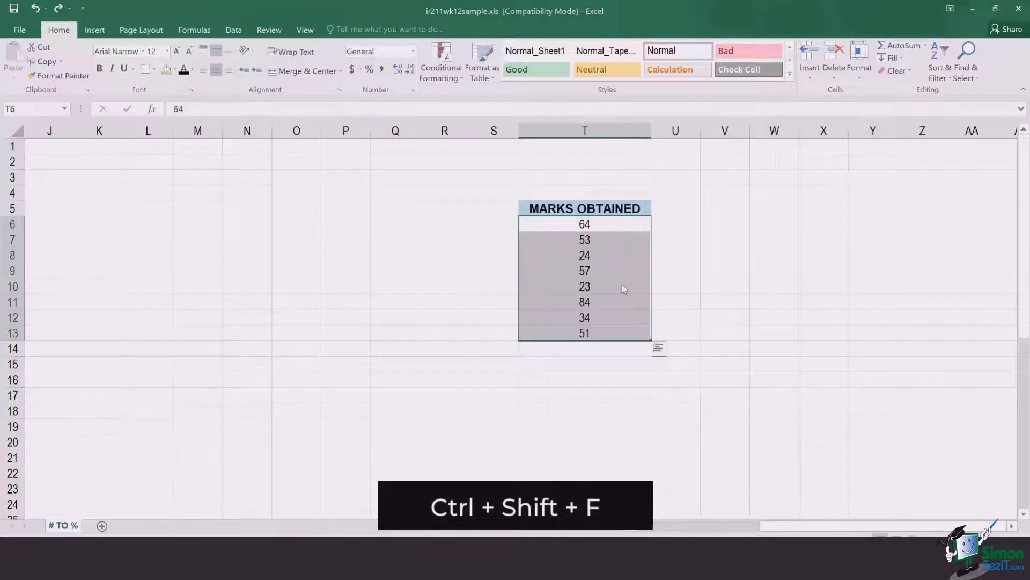
{"action": "key", "text": "ctrl+shift+f"}
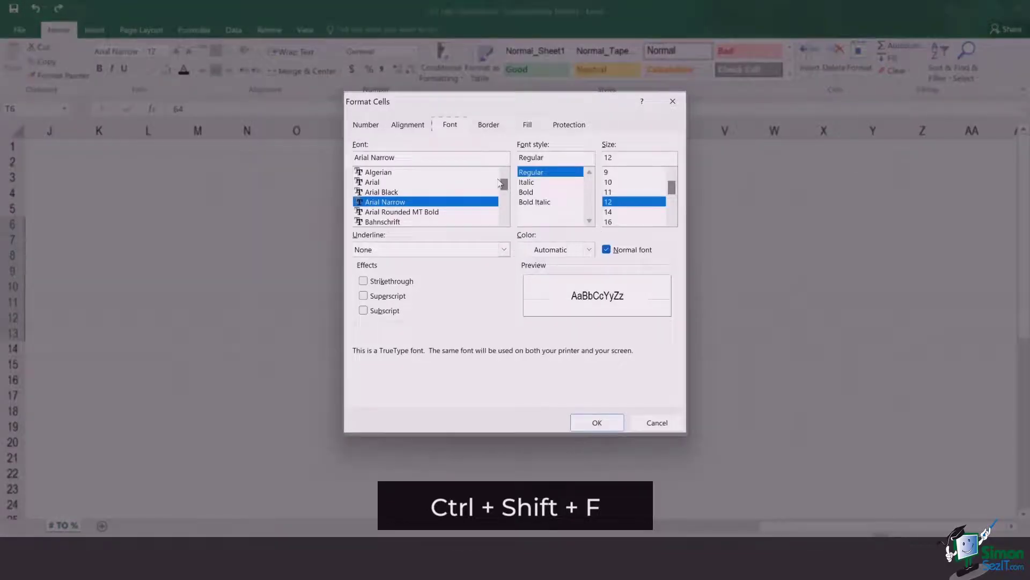
- Apply the custom number format 0\% to T6:T13, displaying 64% through 51%
{"action": "left_click", "coordinate": [374, 131]}
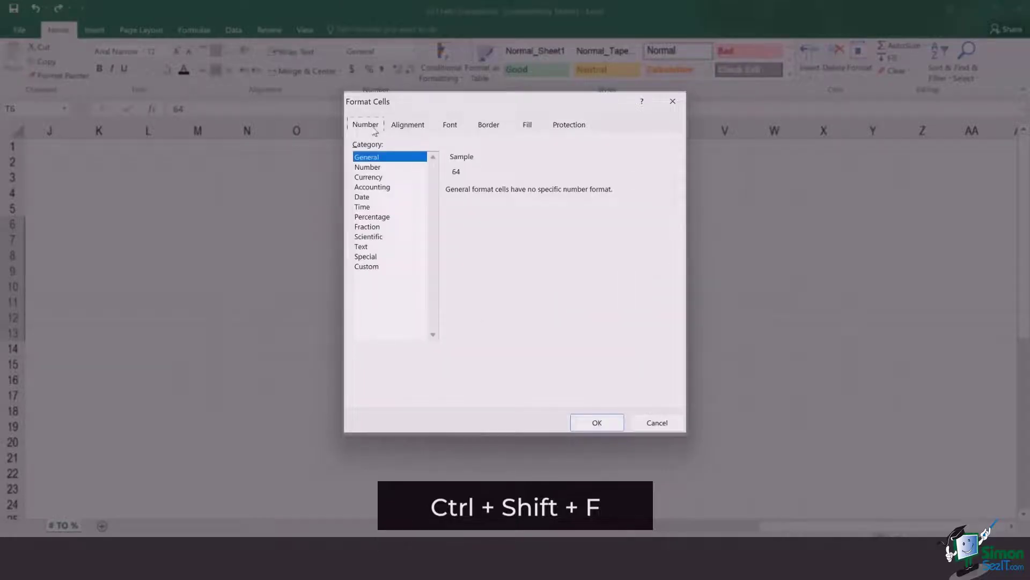
{"action": "left_click", "coordinate": [372, 267]}
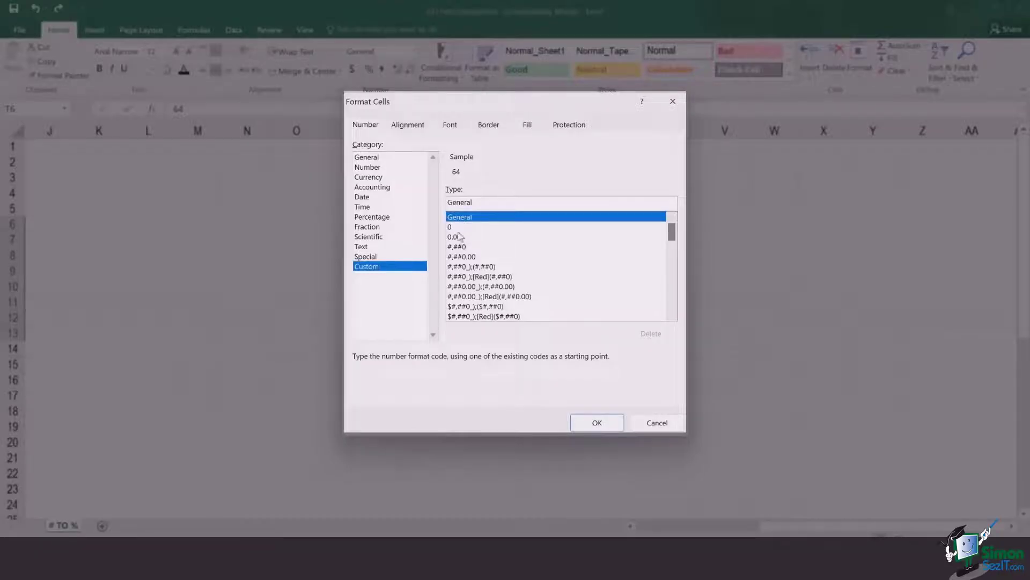
{"action": "left_click", "coordinate": [458, 228]}
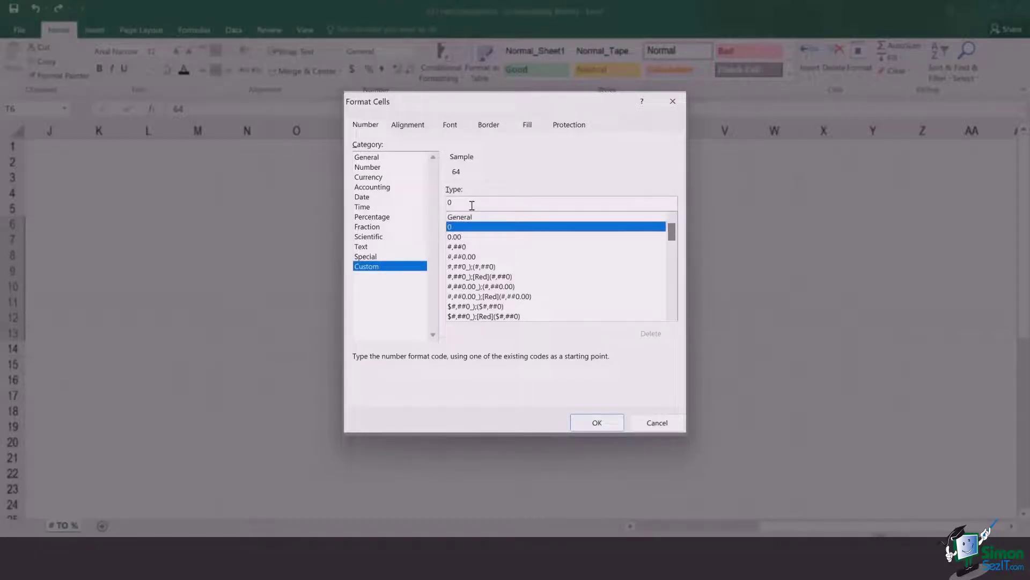
{"action": "left_click", "coordinate": [471, 204]}
{"action": "type", "text": "\\%"}
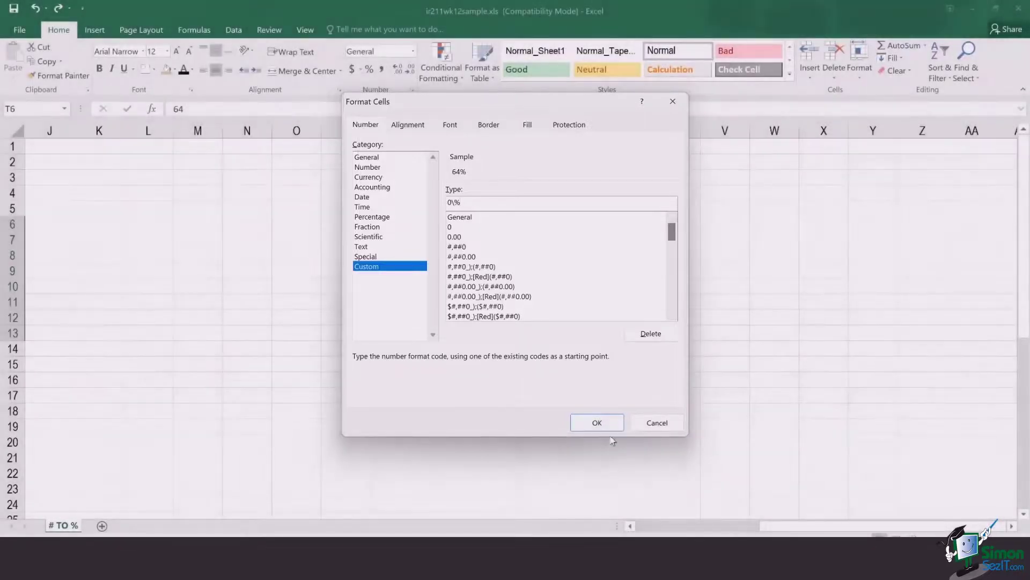
{"action": "left_click", "coordinate": [597, 422]}
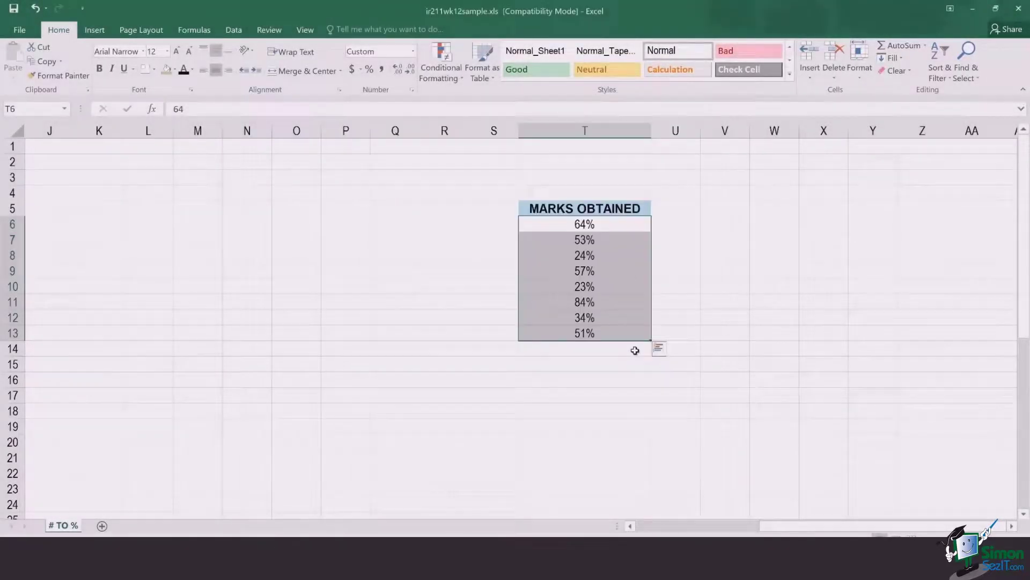
{"action": "left_click", "coordinate": [684, 229]}
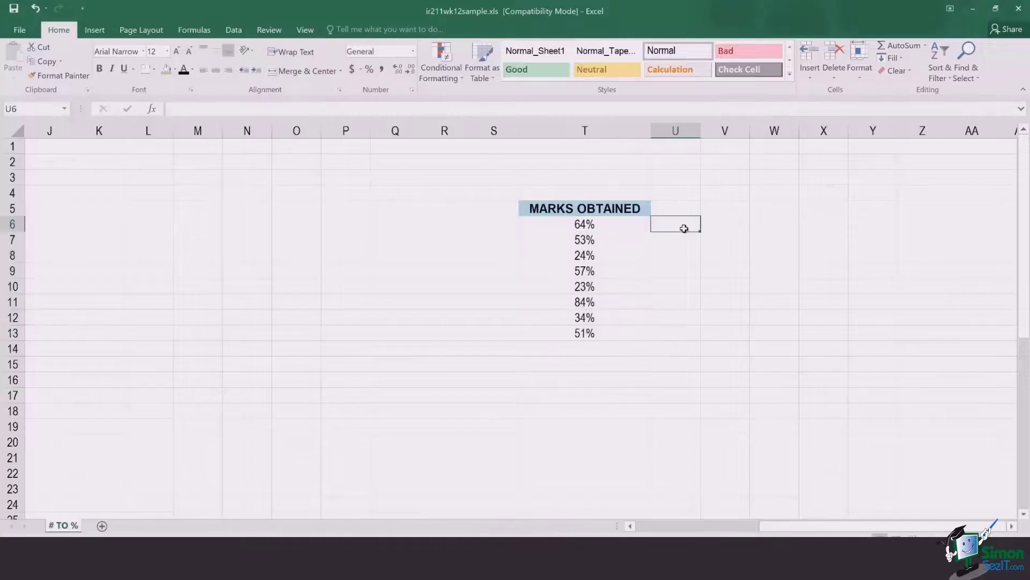